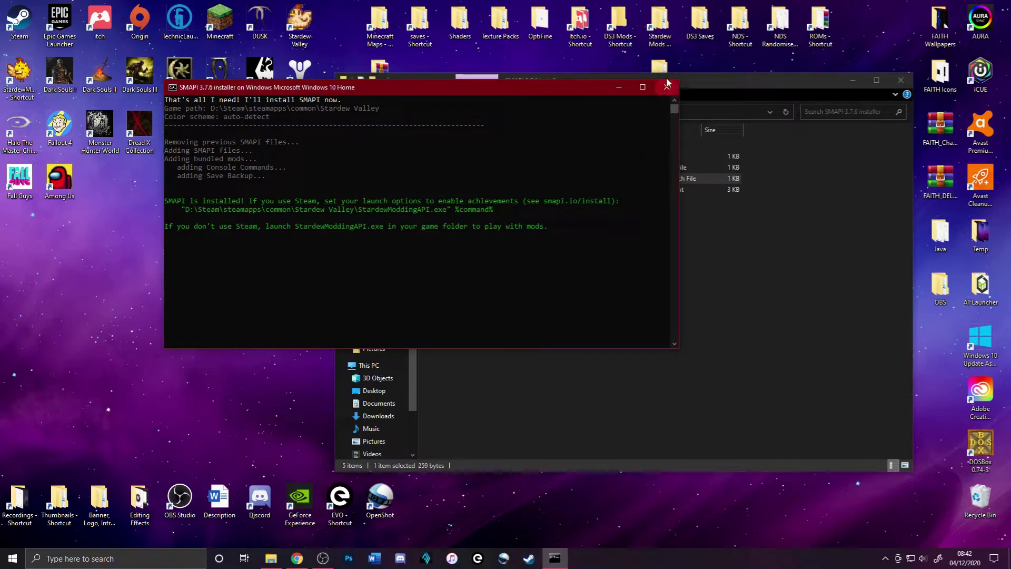
Close the SMAPI installer and open Stardew Valley's Properties at the Local Files settings.
click(666, 86)
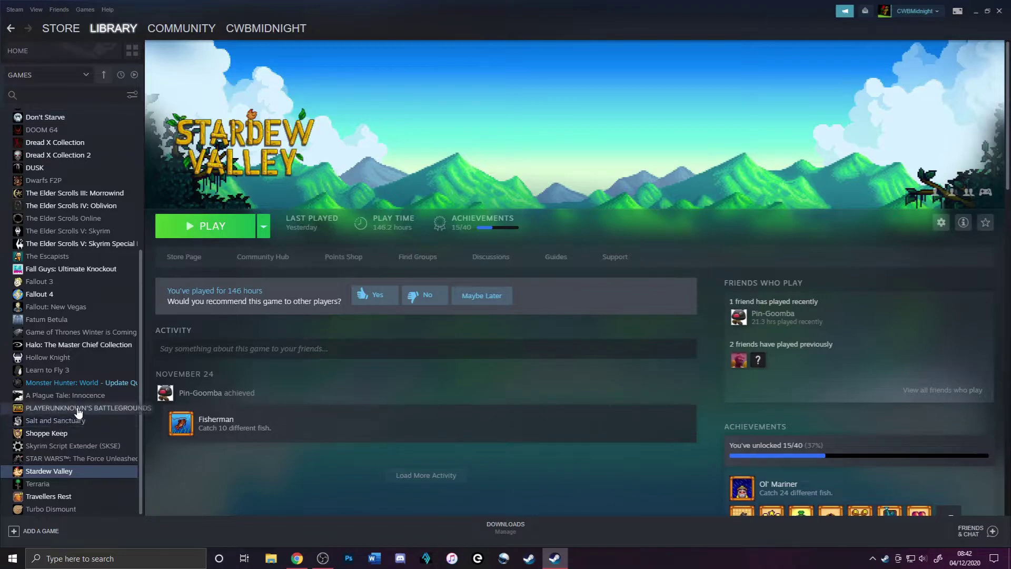
right_click(52, 474)
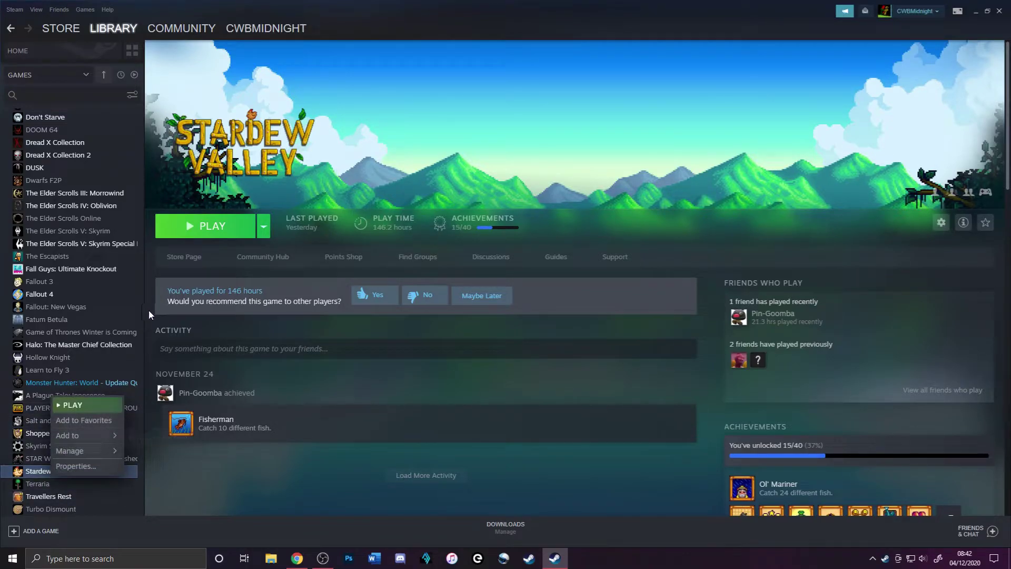
click(96, 466)
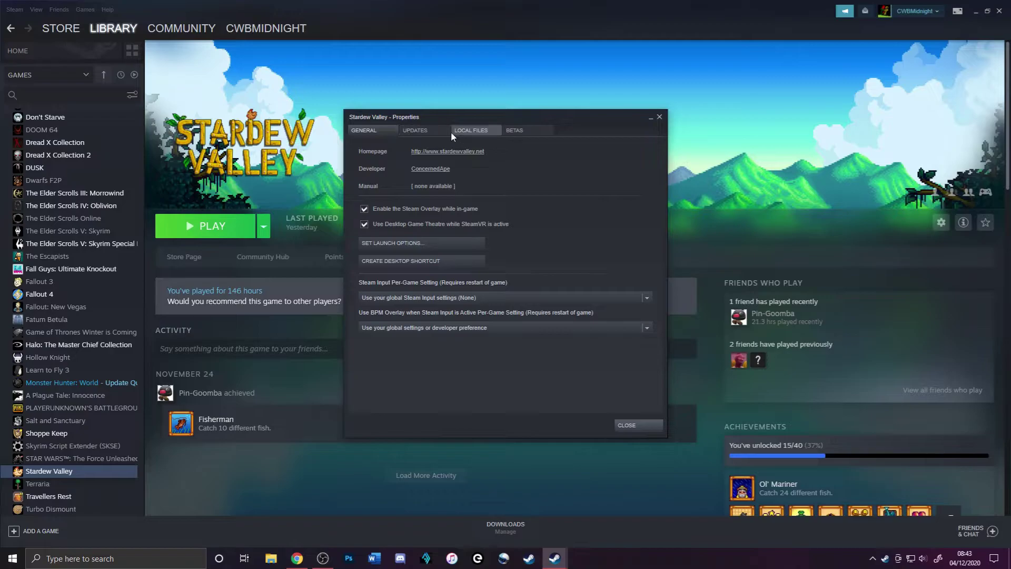
click(479, 130)
Browse the Stardew Valley install folder to confirm the StardewModdingAPI files are present, then close it.
click(462, 170)
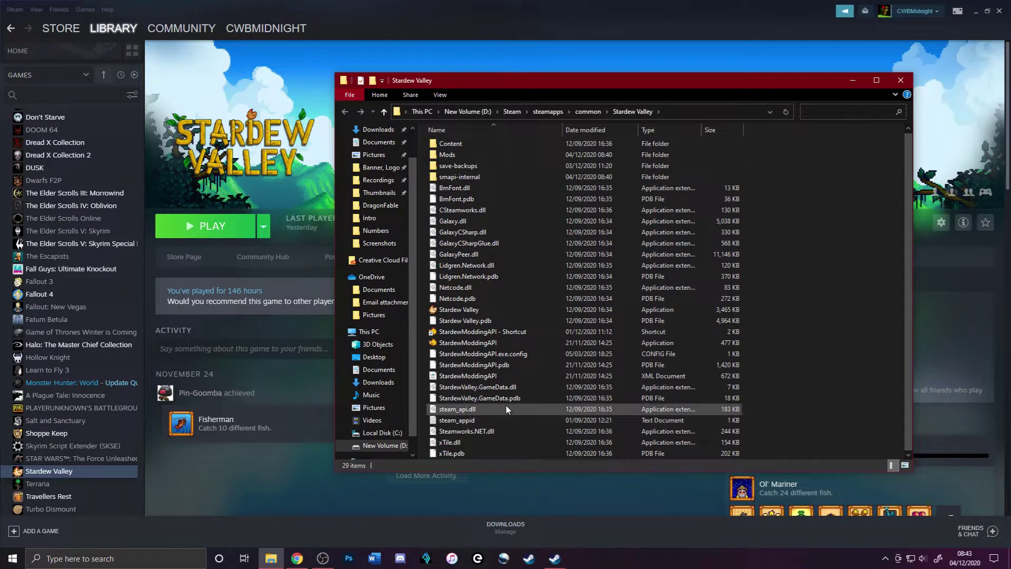
scroll(506, 404, up, 1)
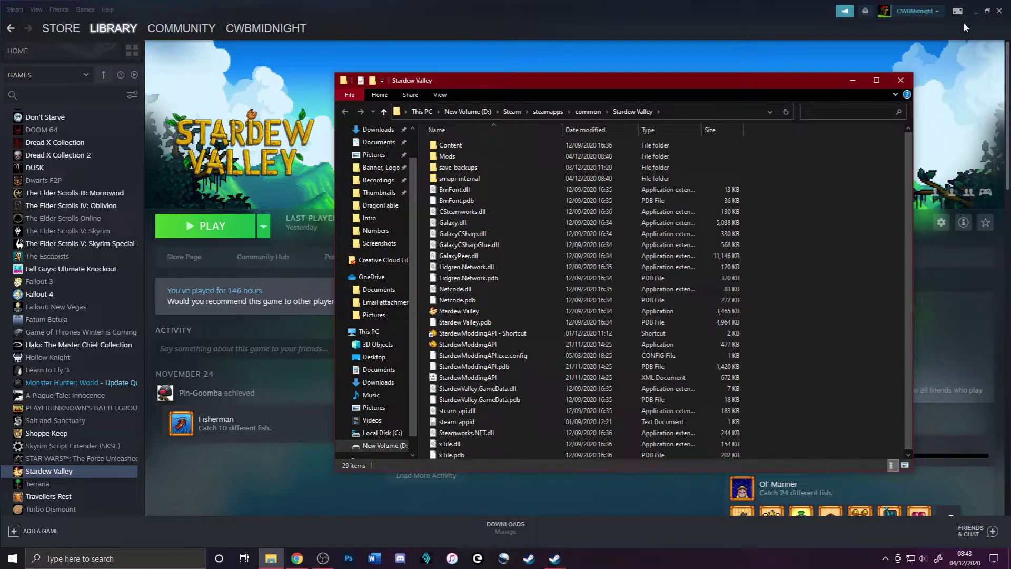
click(975, 11)
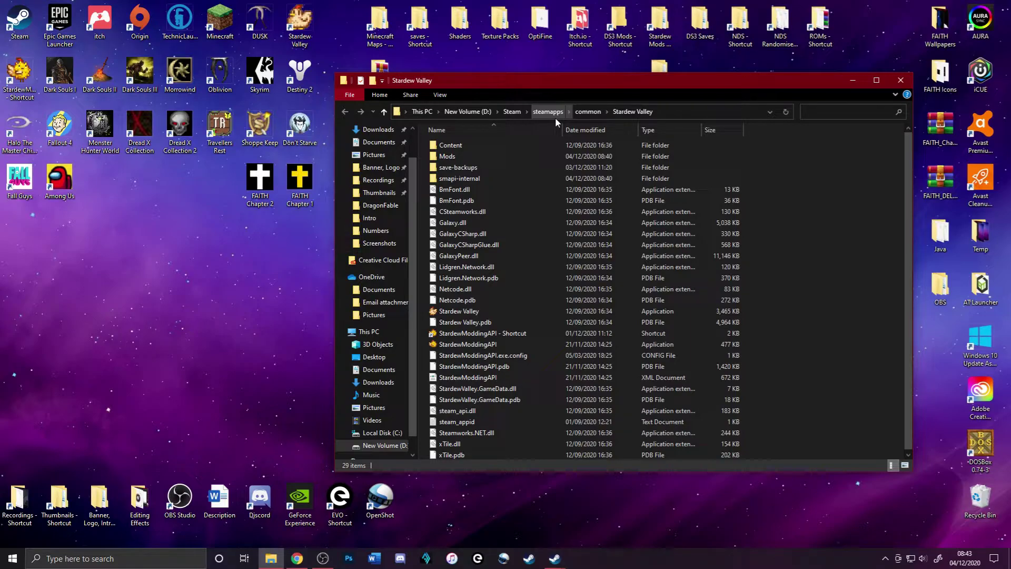
click(901, 80)
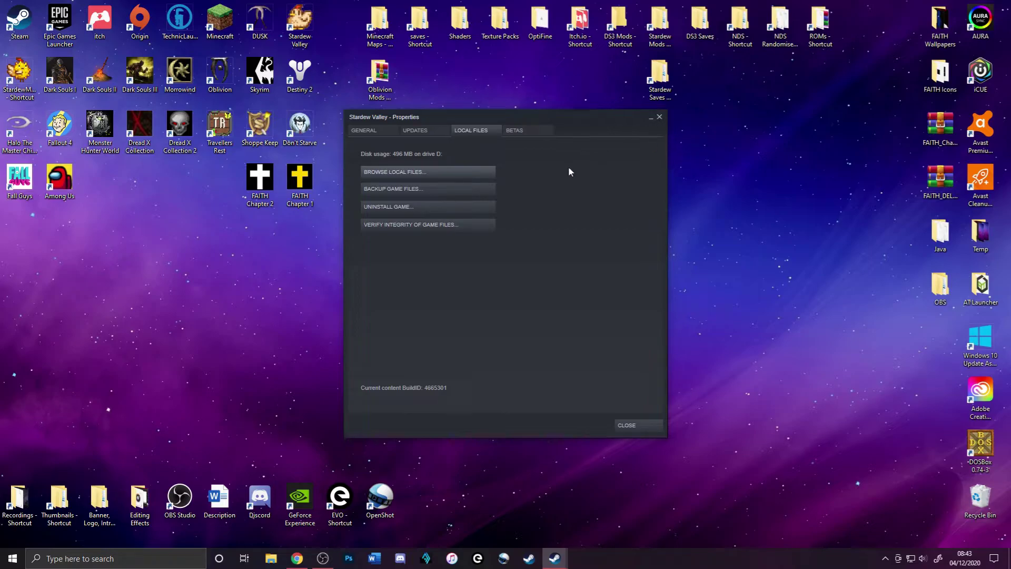
Enter the StardewModdingAPI.exe path followed by %command% as Stardew Valley's launch options.
mouse_move(555, 559)
click(542, 536)
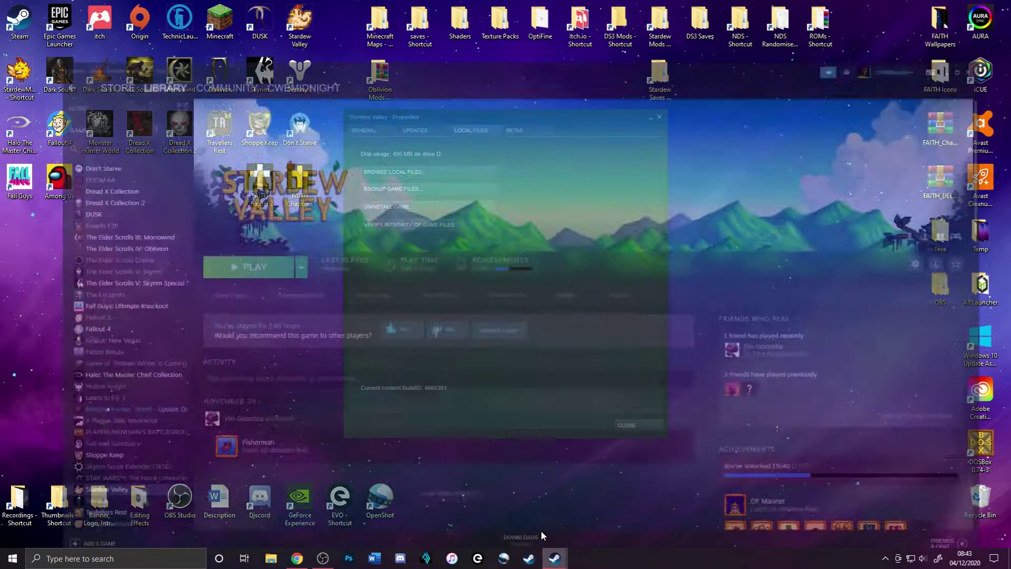
mouse_move(555, 560)
click(611, 513)
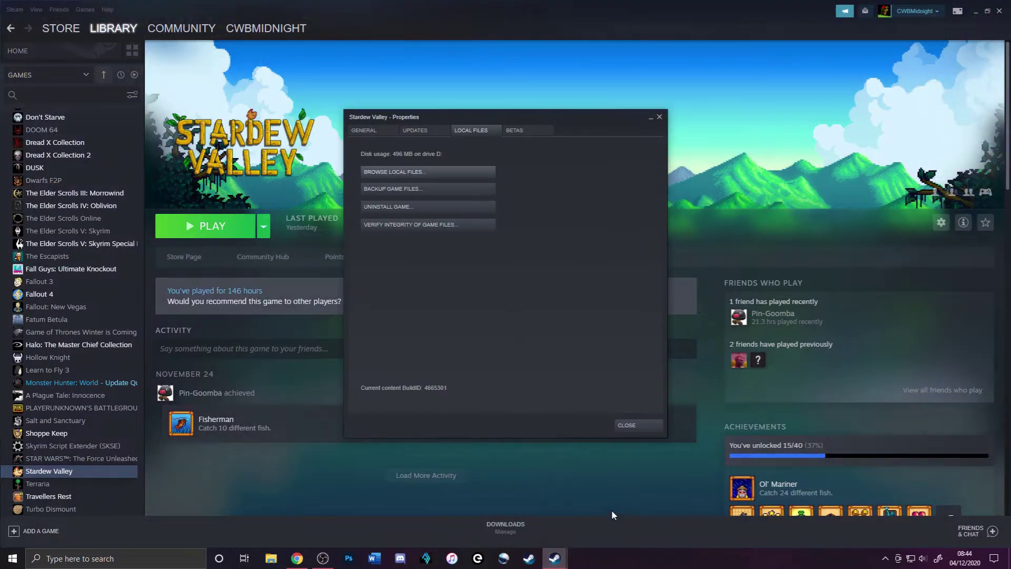
click(377, 131)
click(421, 245)
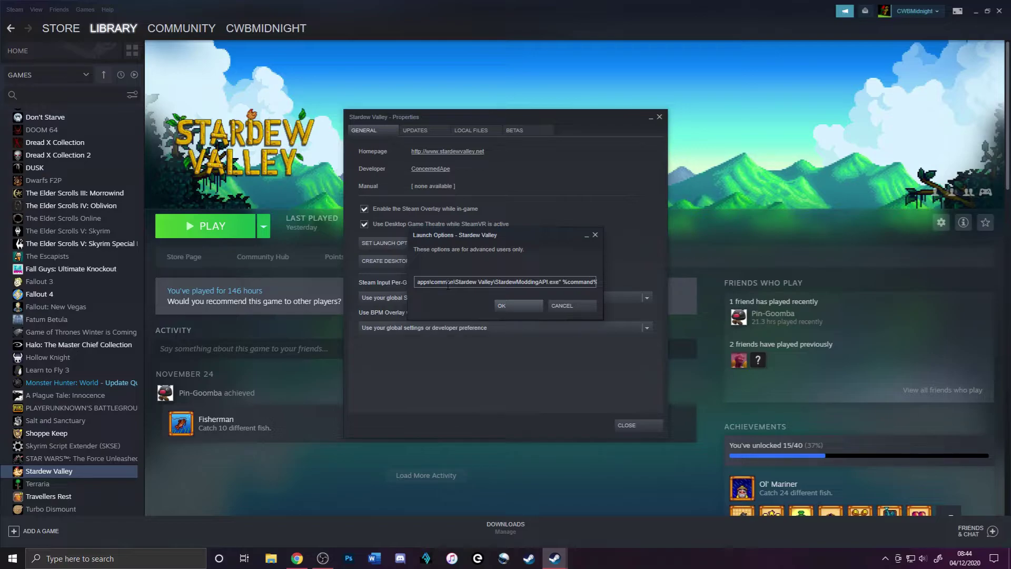
key(Left)
key(Left)
key(Left)
key(Left)
key(Left)
key(Left)
key(Left)
key(Left)
key(Left)
key(Left)
key(Left)
key(Left)
key(Left)
key(Left)
key(Left)
key(Left)
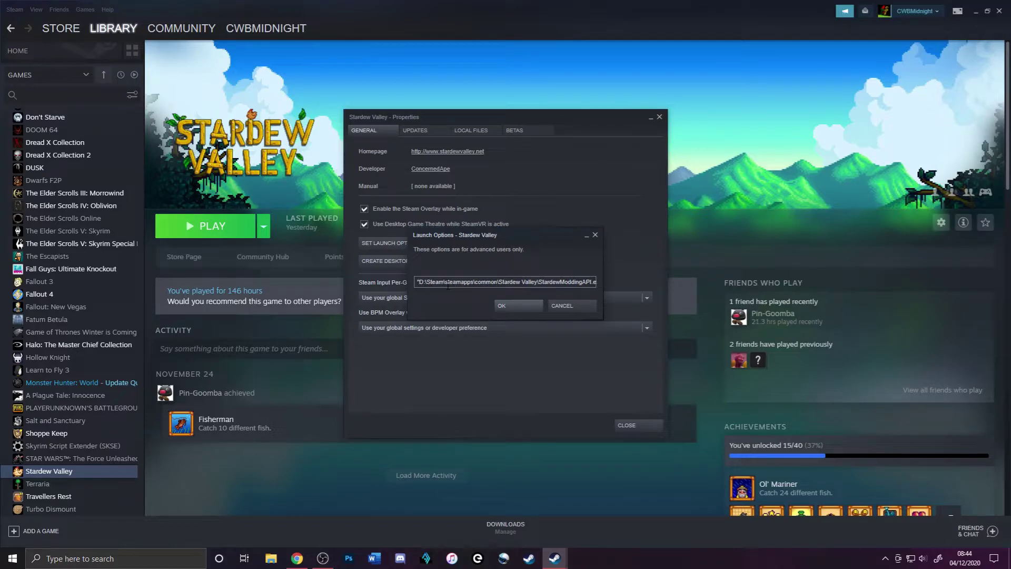
key(Right)
key(Right)
key(Right)
key(Right)
key(Right)
key(Right)
key(Right)
key(Right)
key(Right)
key(Right)
key(Right)
key(Right)
key(Right)
key(Right)
key(Right)
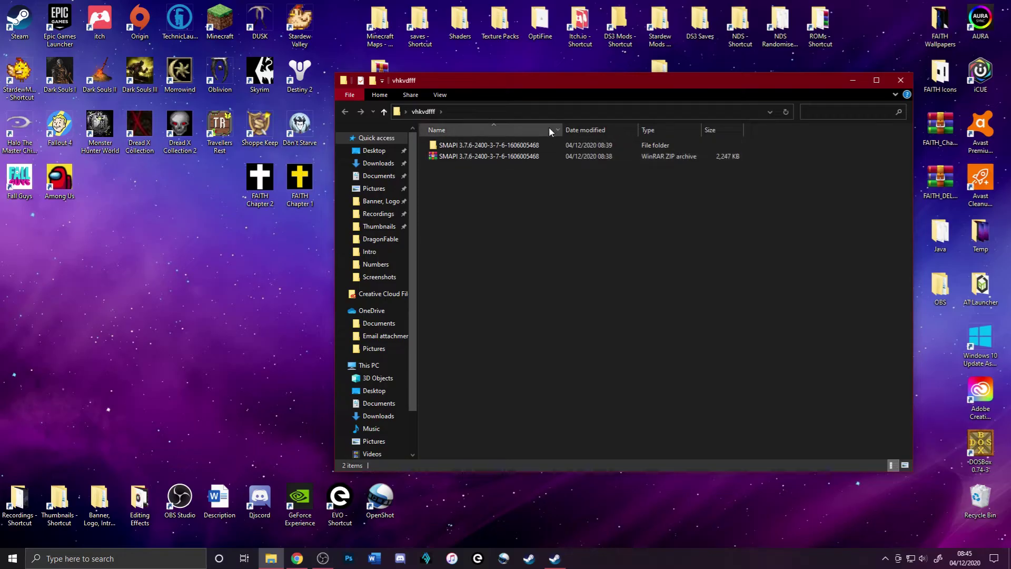
Open Downloads in a second Explorer window beside the vhkvdfff folder, then return to the browser.
drag(563, 84, 648, 144)
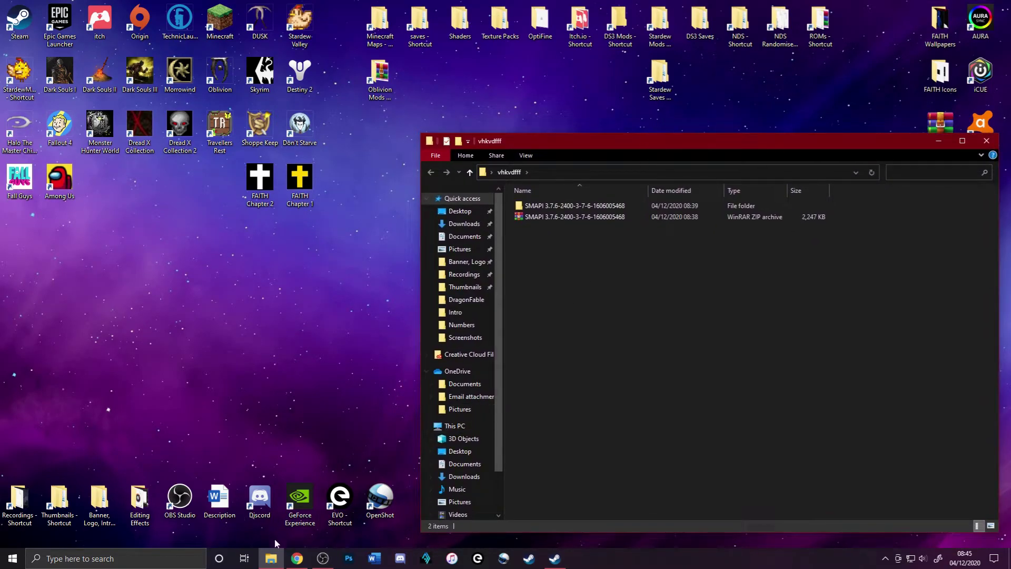
drag(271, 557, 289, 377)
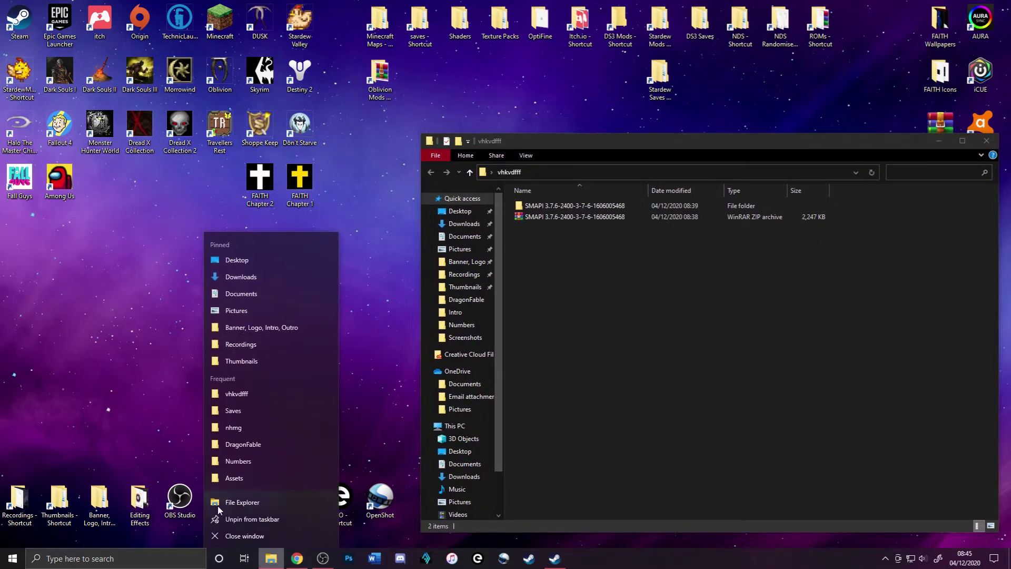
click(242, 276)
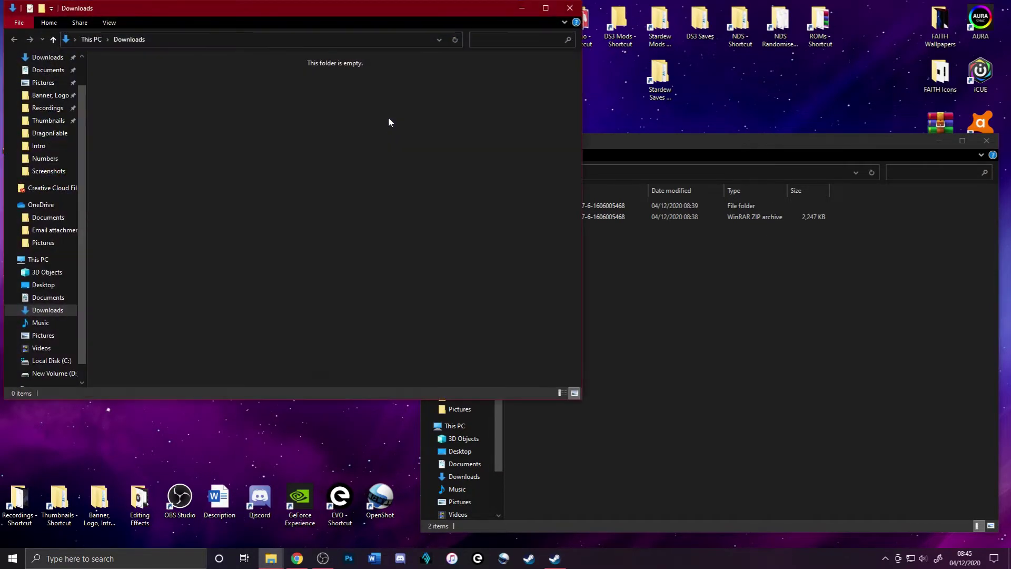
drag(390, 14, 348, 23)
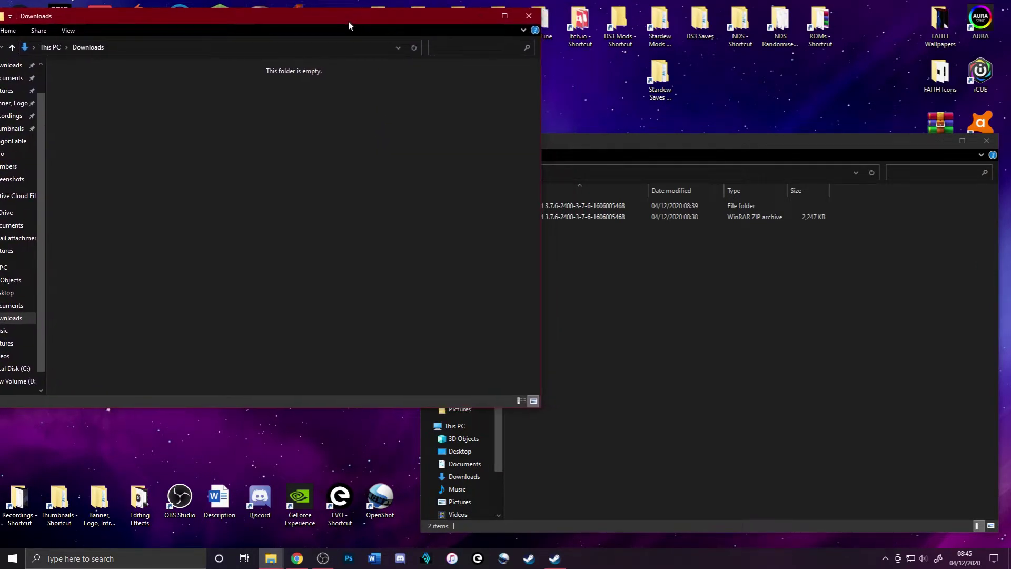
click(685, 328)
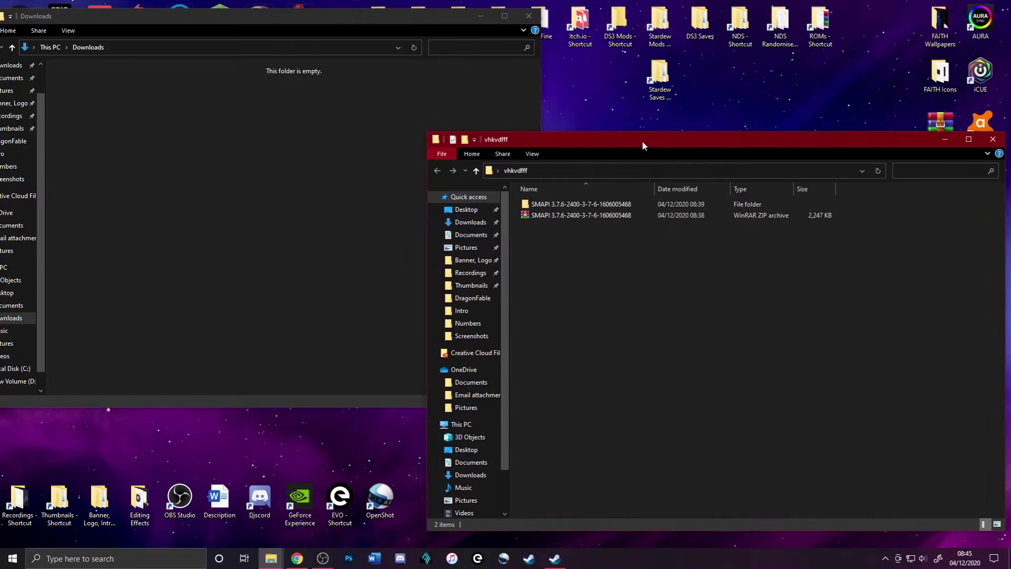
key(alt+Tab)
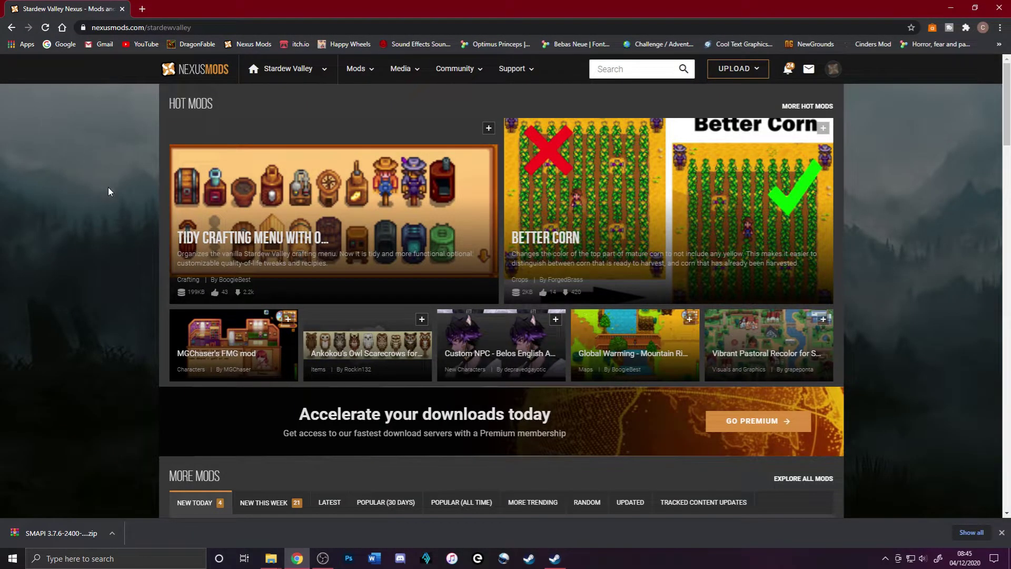
Find Tractor Mod among the all-time popular Stardew Valley mods and open its files.
scroll(109, 187, down, 5)
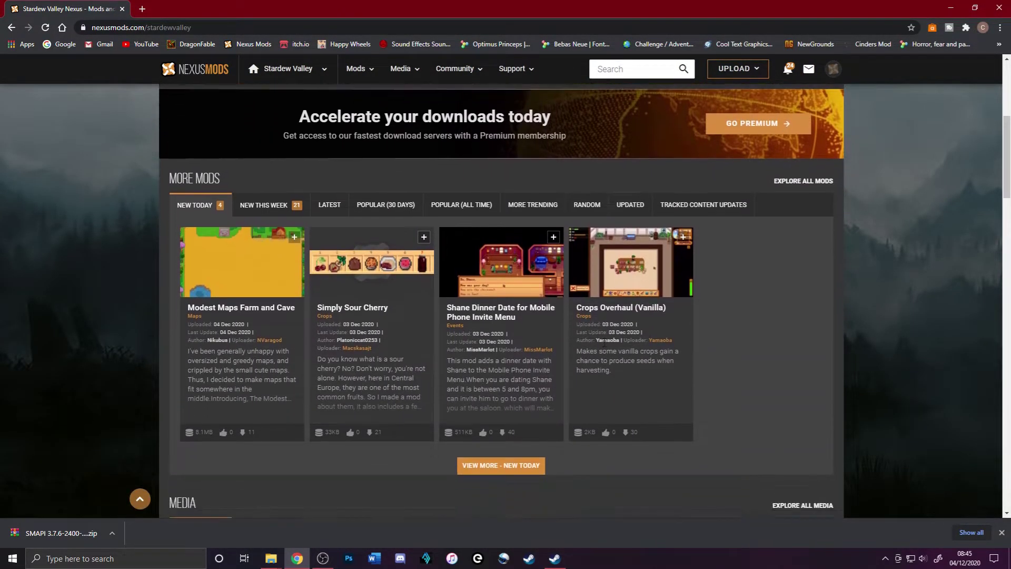
scroll(578, 326, down, 5)
scroll(581, 316, down, 4)
scroll(595, 297, up, 14)
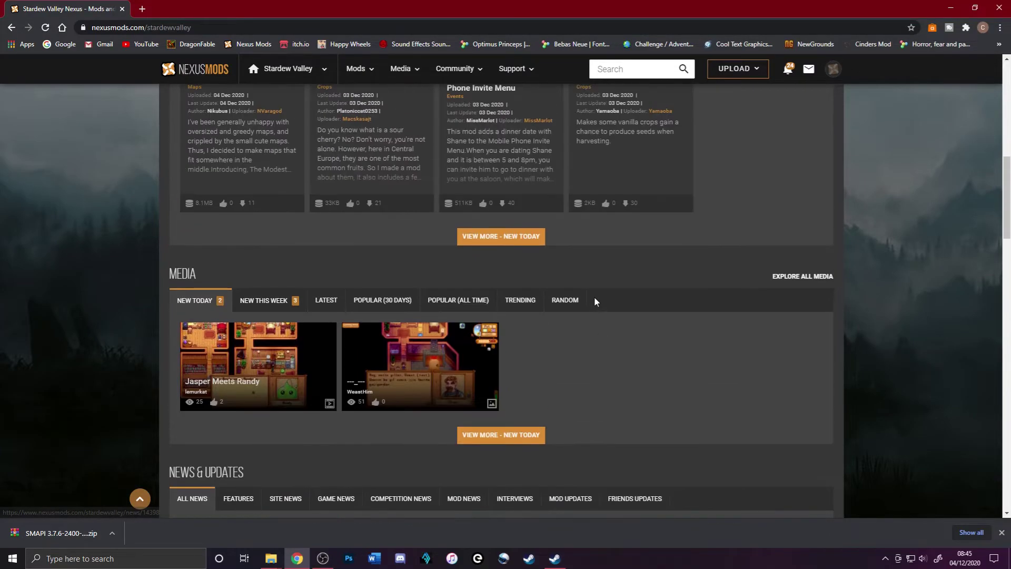
scroll(548, 286, down, 5)
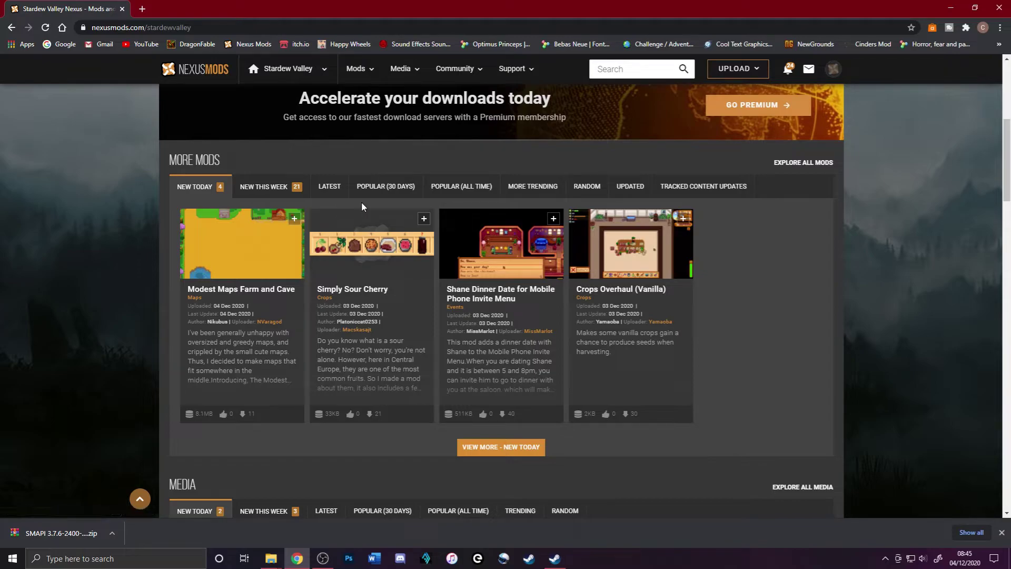
click(482, 190)
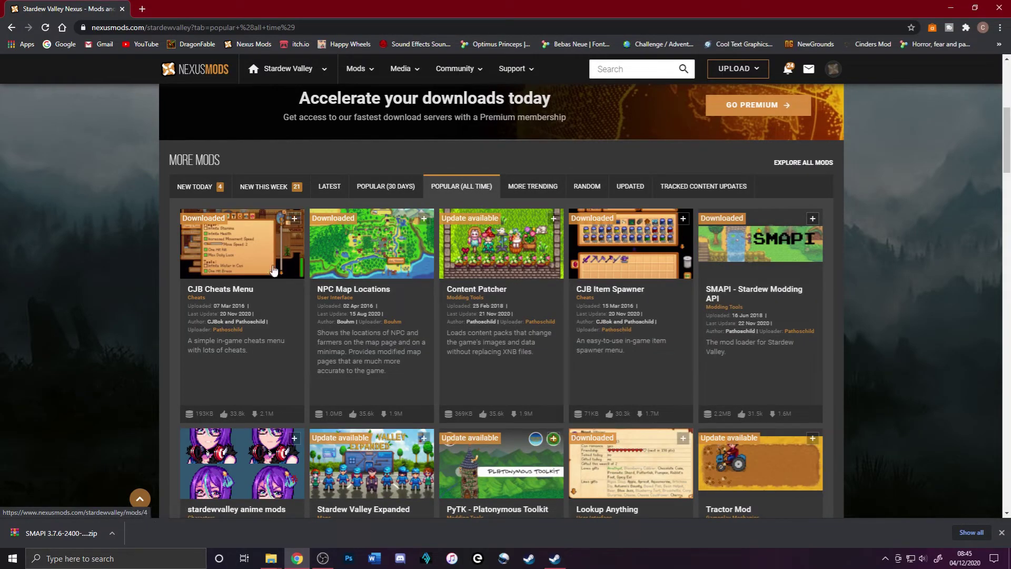
scroll(102, 203, down, 1)
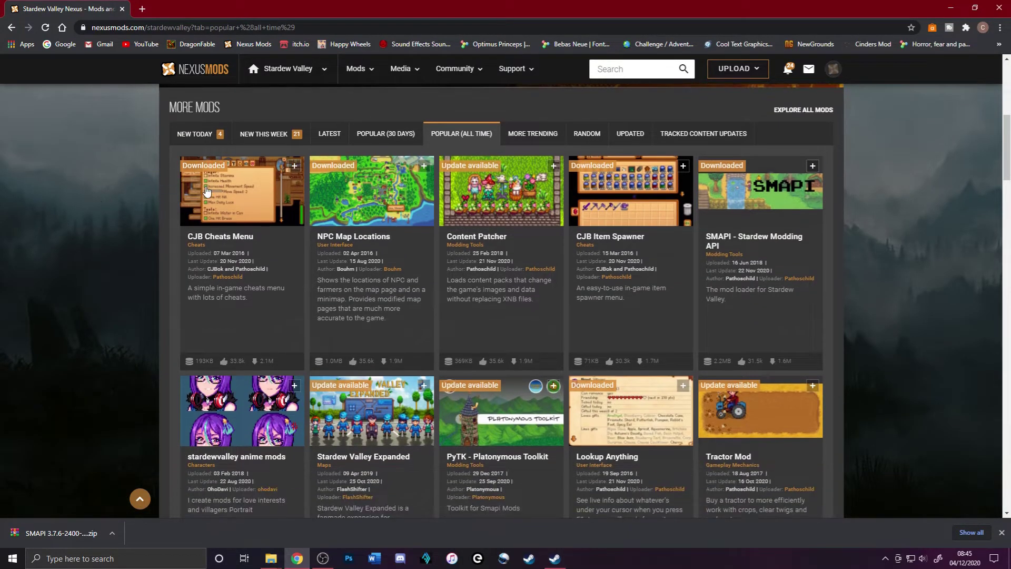
scroll(123, 238, down, 3)
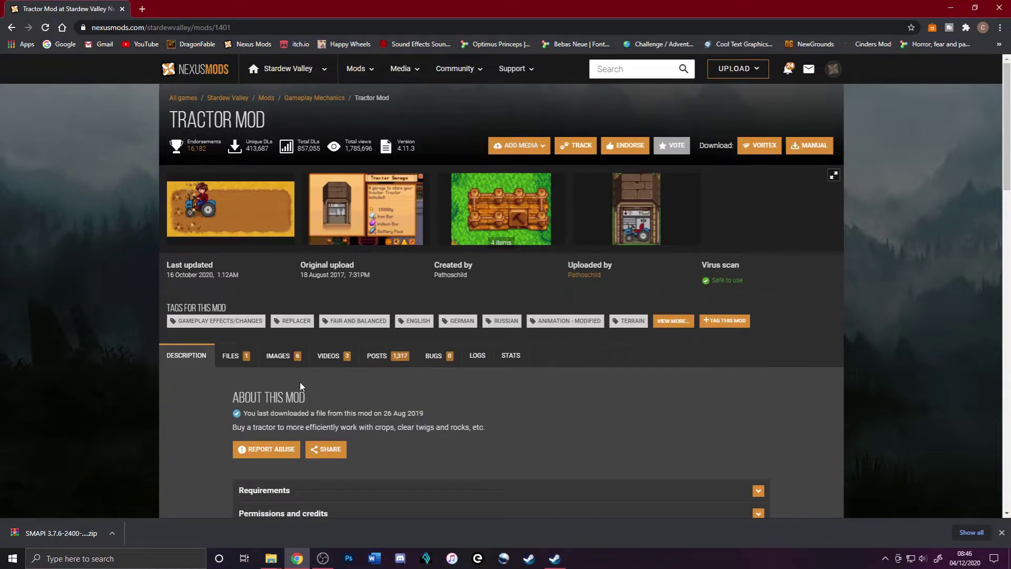
scroll(302, 380, down, 5)
scroll(304, 377, up, 5)
click(253, 362)
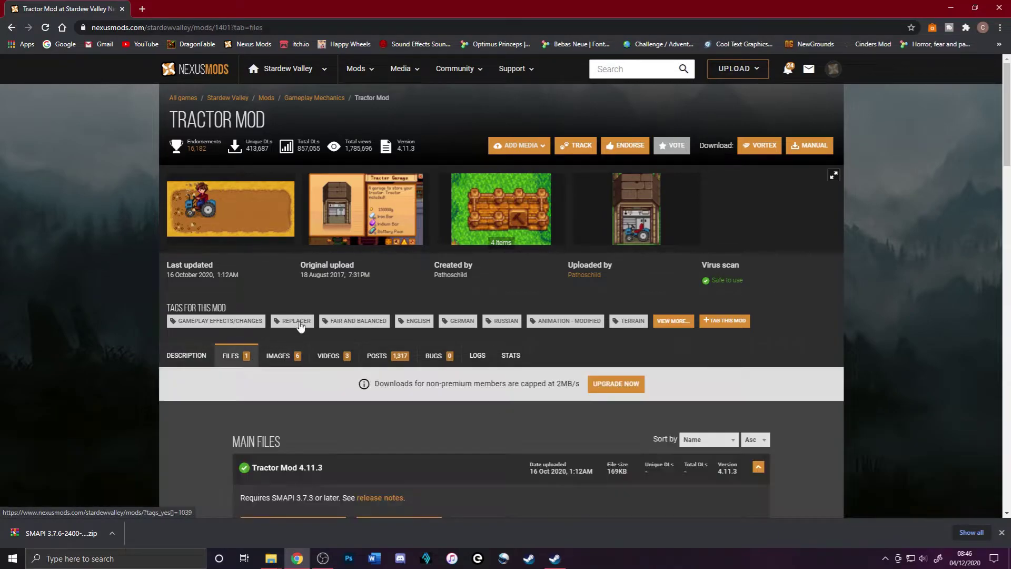
Manually download Tractor Mod 4.11.3, past the SMAPI requirement notice, choosing the free slow download.
scroll(311, 378, down, 5)
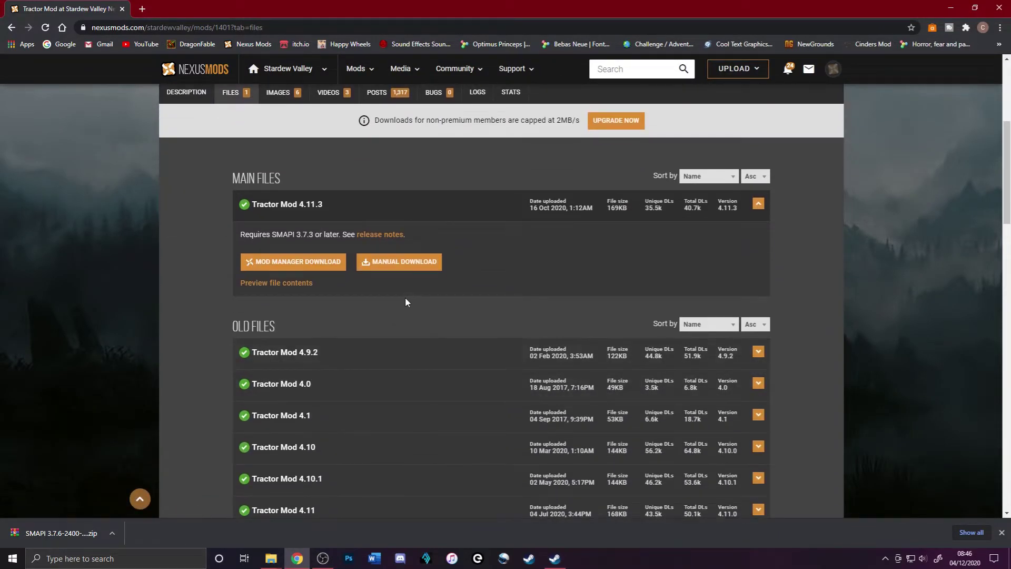
click(396, 266)
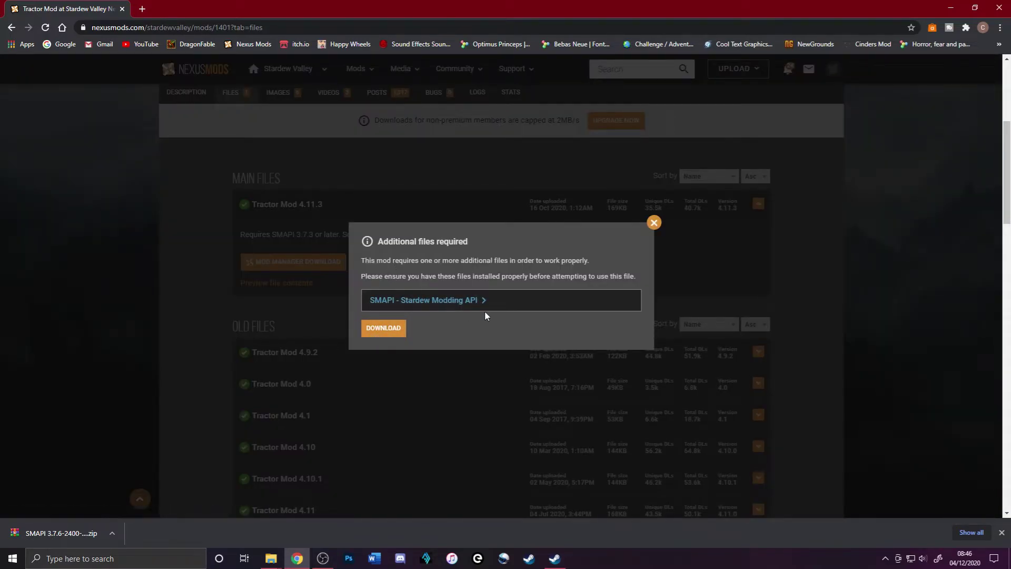
click(384, 328)
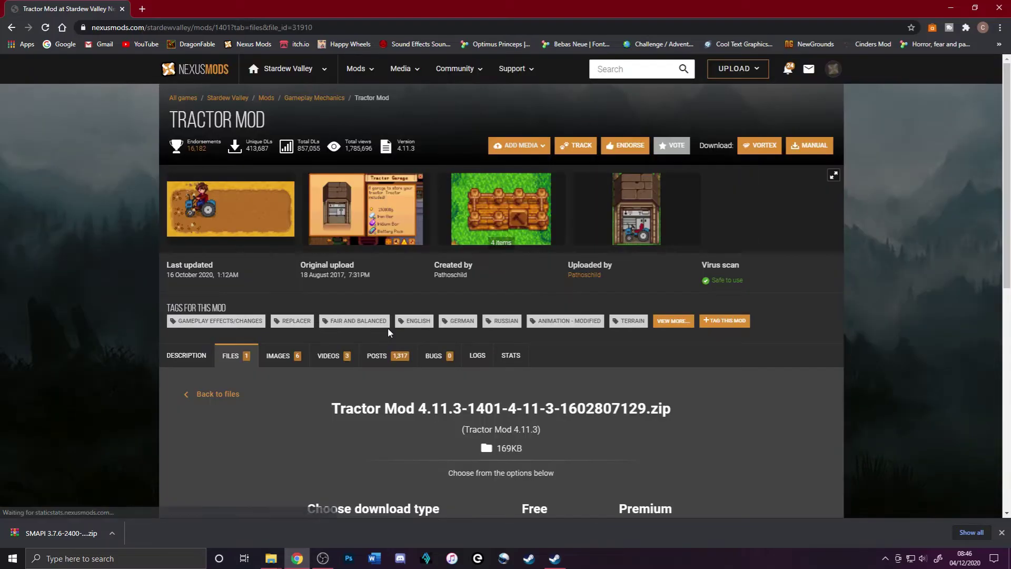
scroll(485, 391, down, 5)
scroll(515, 266, up, 2)
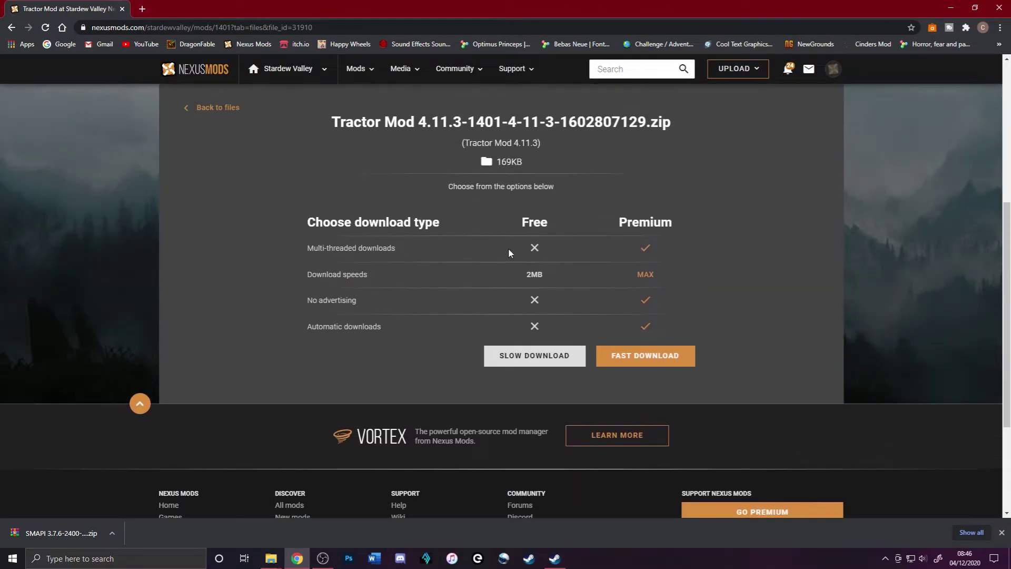
click(551, 365)
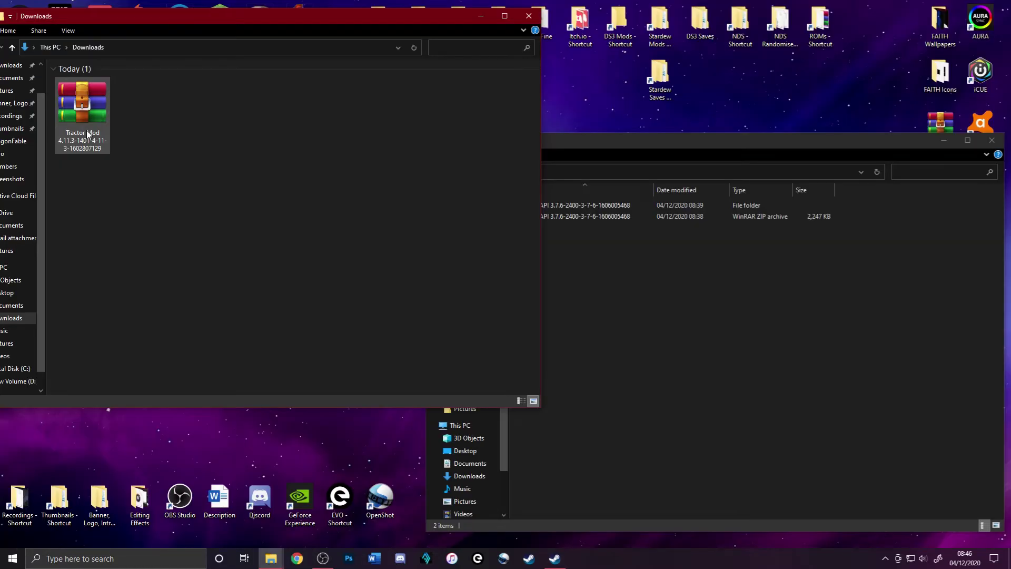
Move the Tractor Mod zip from Downloads into the vhkvdfff folder and close Downloads.
click(73, 115)
drag(74, 114, 767, 391)
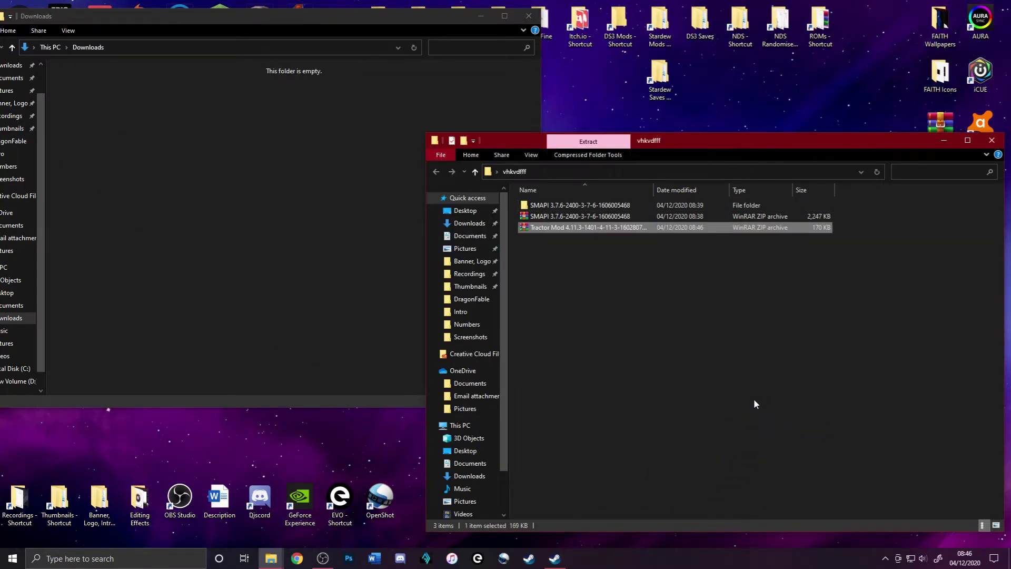
click(367, 293)
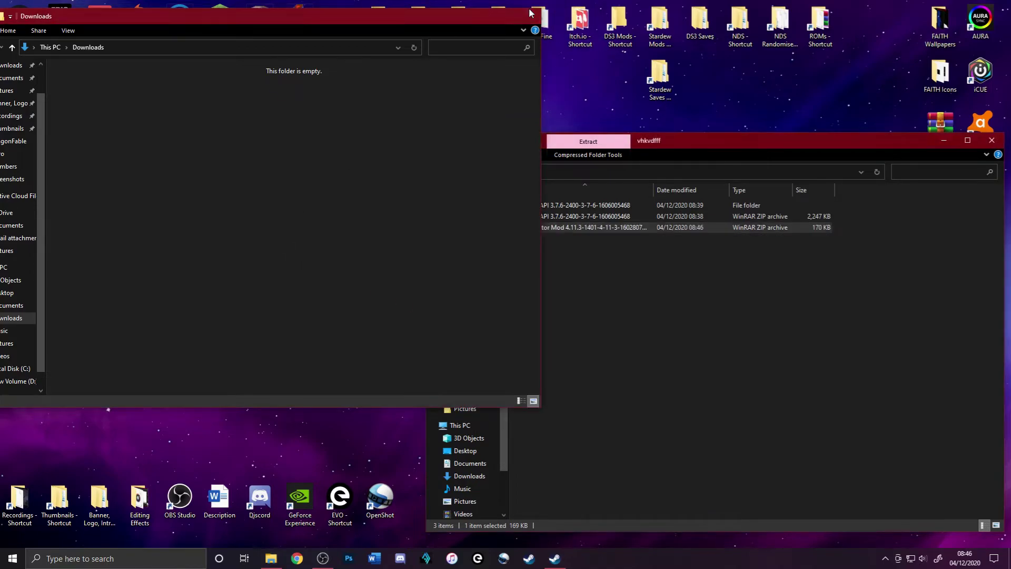
click(531, 13)
Extract the Tractor Mod zip into its own folder inside vhkvdfff.
right_click(574, 232)
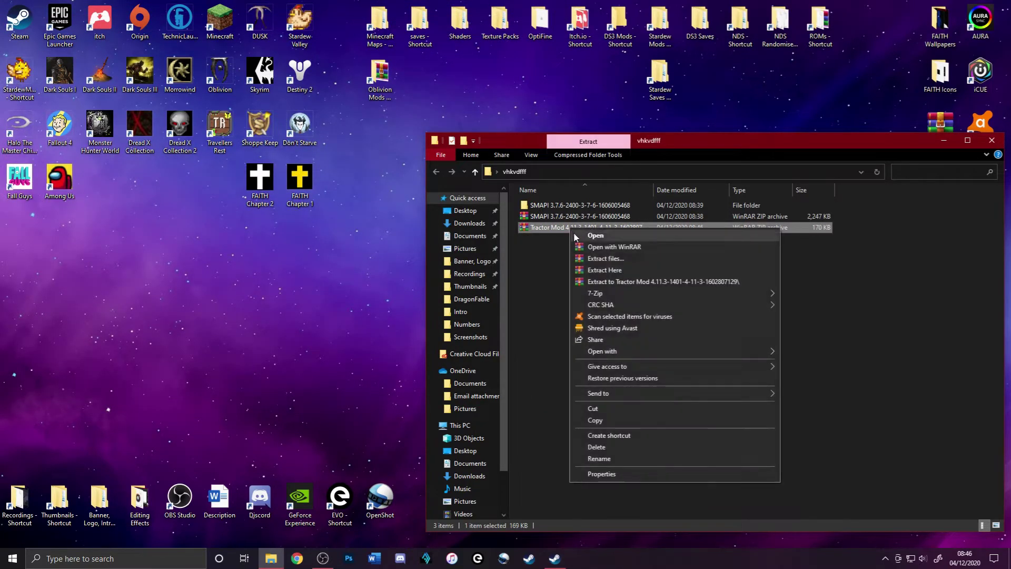
click(606, 259)
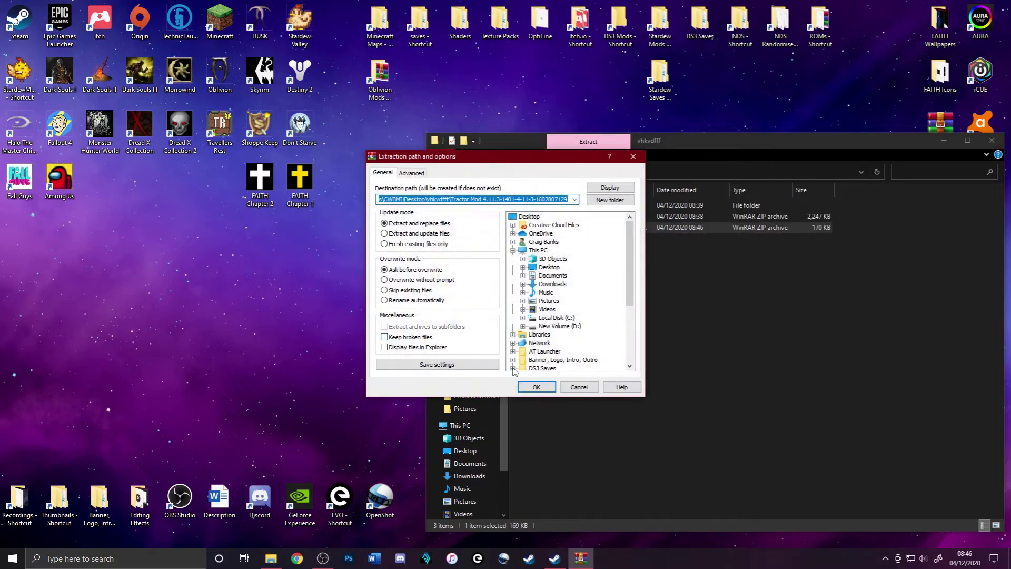
click(540, 388)
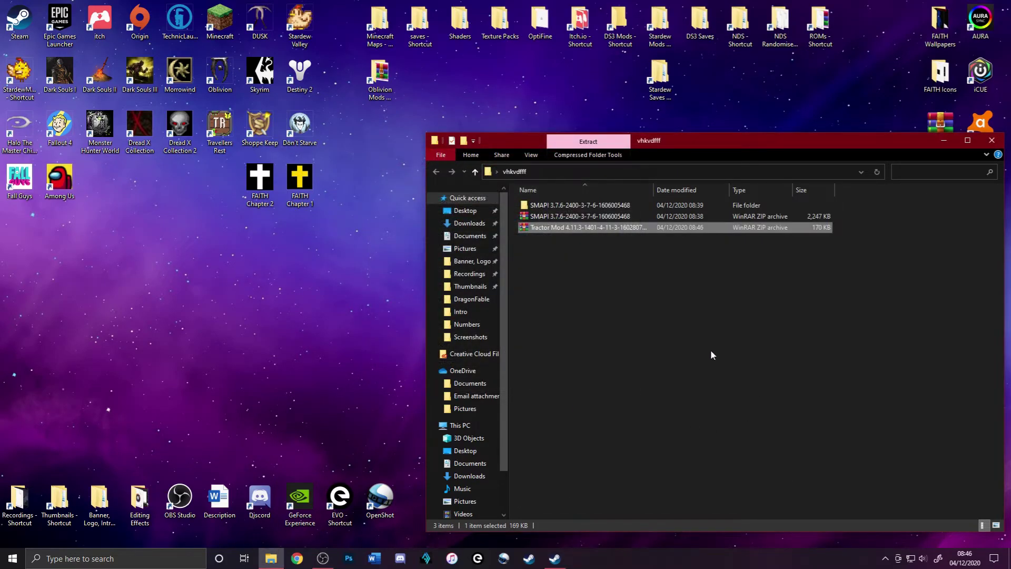
click(615, 295)
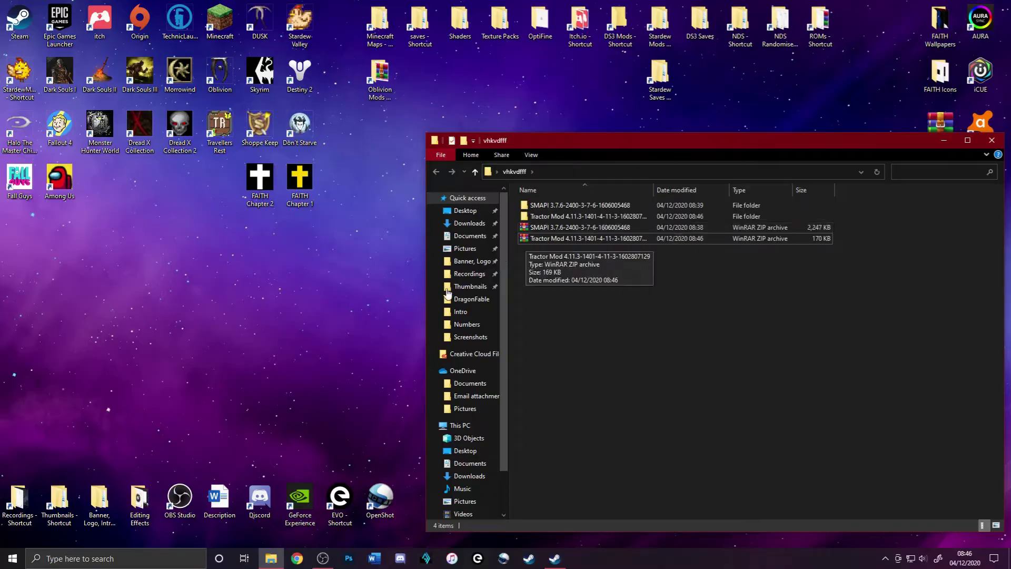